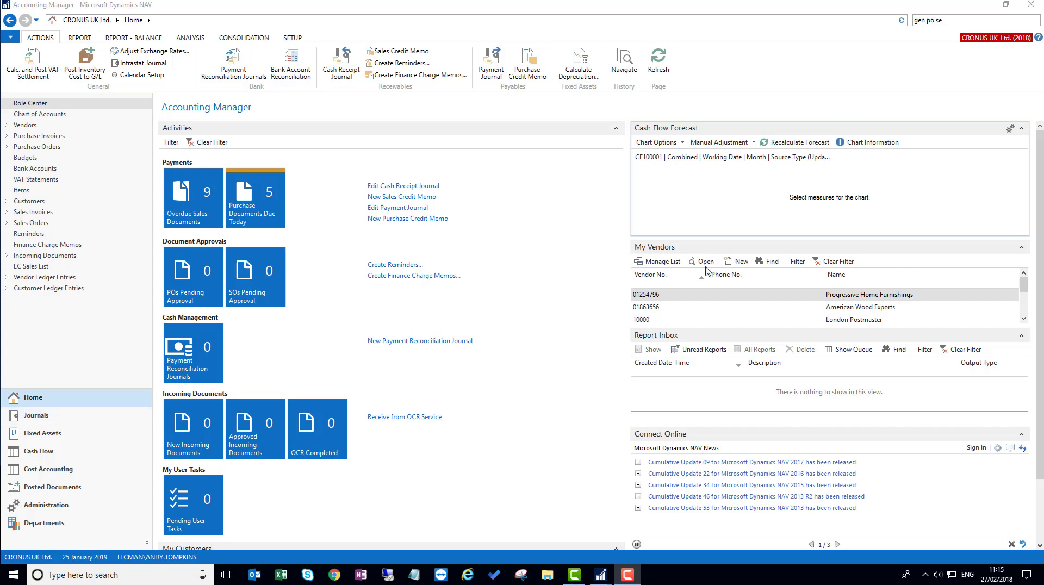
View the DOMESTIC customer posting group's card, examine its account fields, and put the card away
{"action": "mouse_move", "coordinate": [600, 575]}
{"action": "mouse_move", "coordinate": [611, 537]}
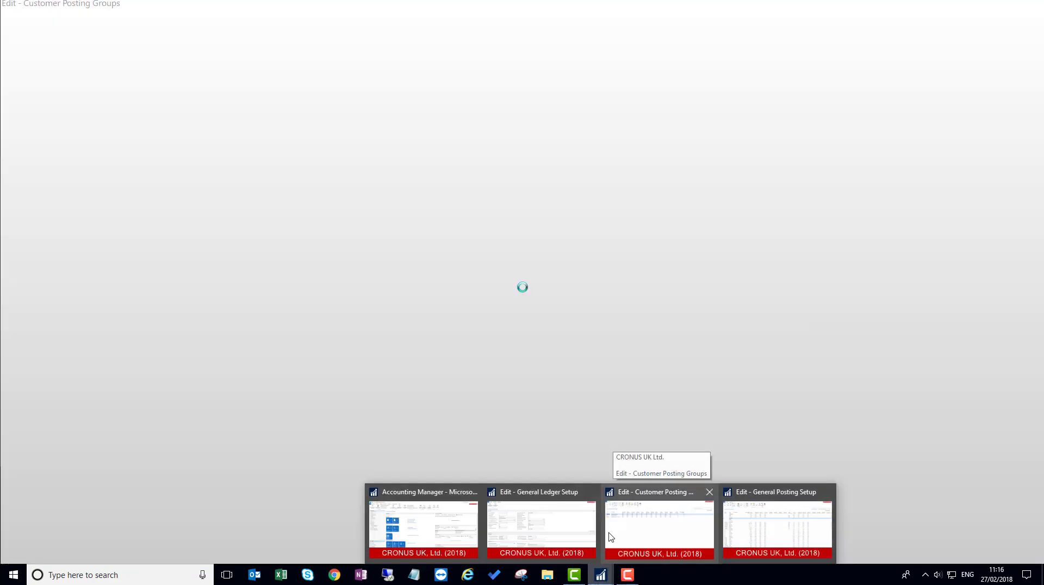
{"action": "left_click", "coordinate": [660, 518]}
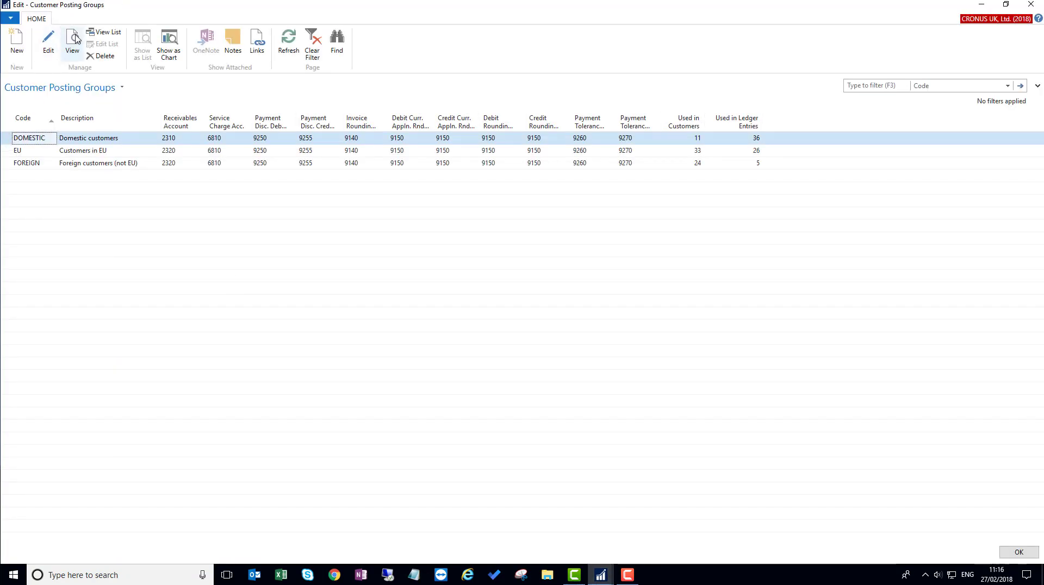
{"action": "left_click", "coordinate": [76, 39]}
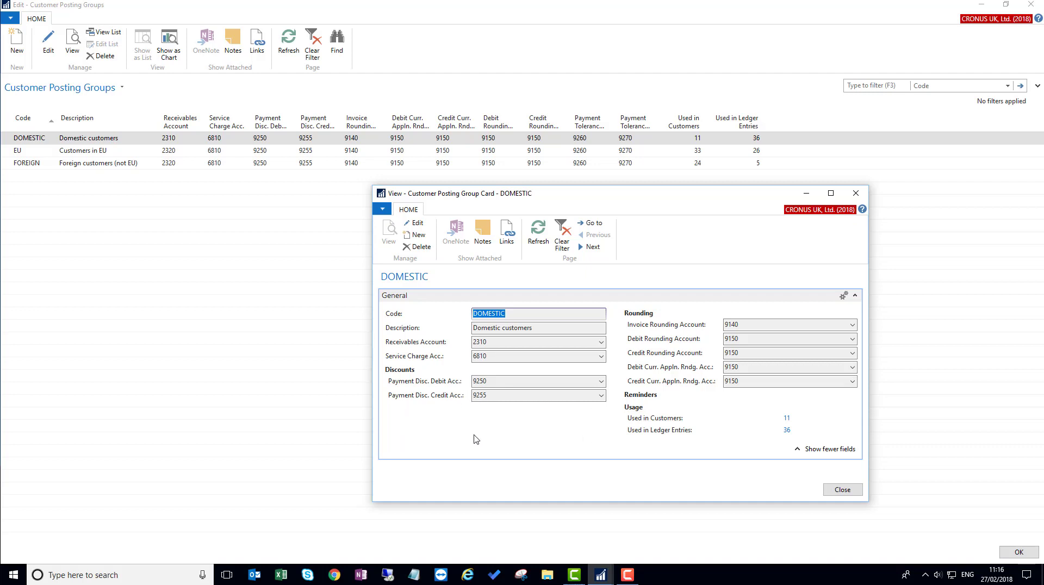
{"action": "left_click", "coordinate": [807, 194]}
In General Ledger Setup, change the payment tolerance to 1% with a maximum amount of 0.1, including all open customer and vendor entries
{"action": "mouse_move", "coordinate": [602, 575]}
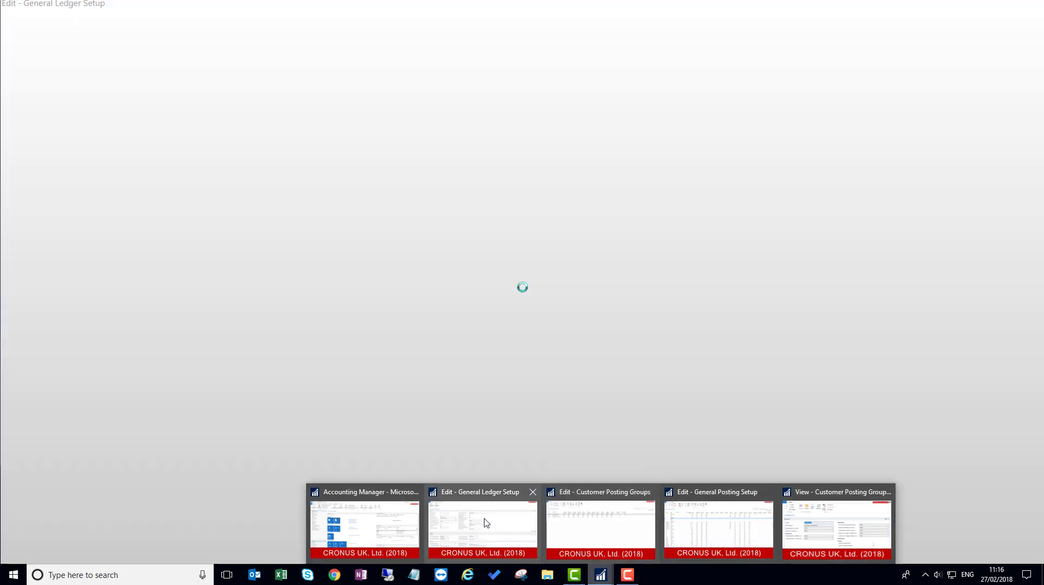
{"action": "left_click", "coordinate": [482, 522]}
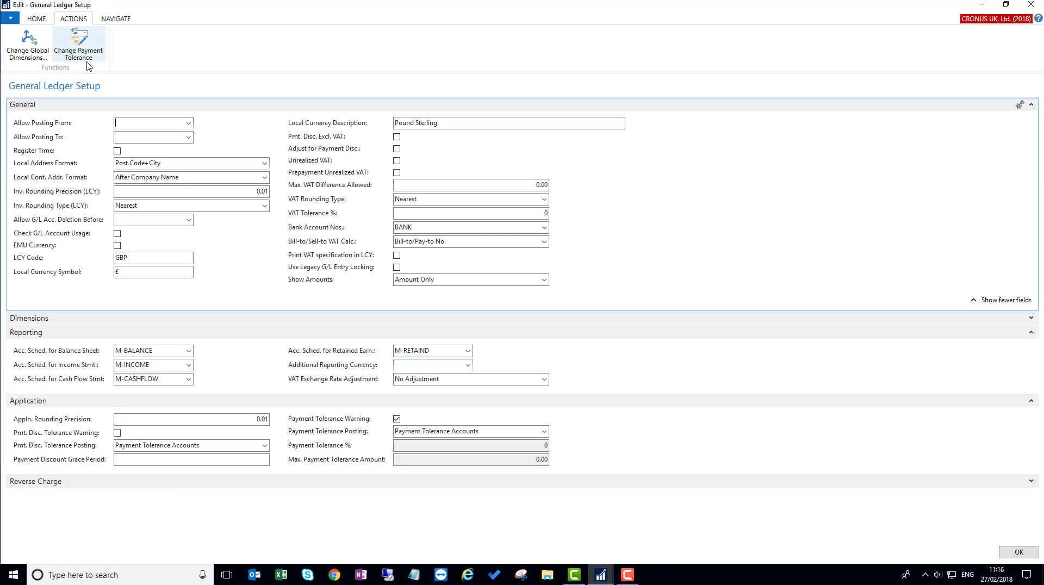
{"action": "left_click", "coordinate": [79, 50]}
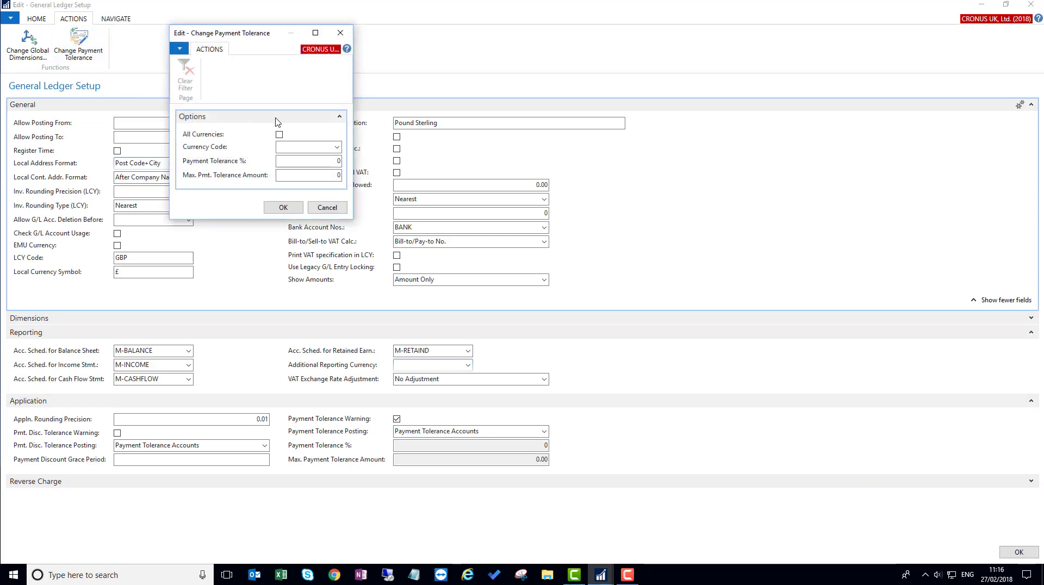
{"action": "left_click", "coordinate": [335, 159]}
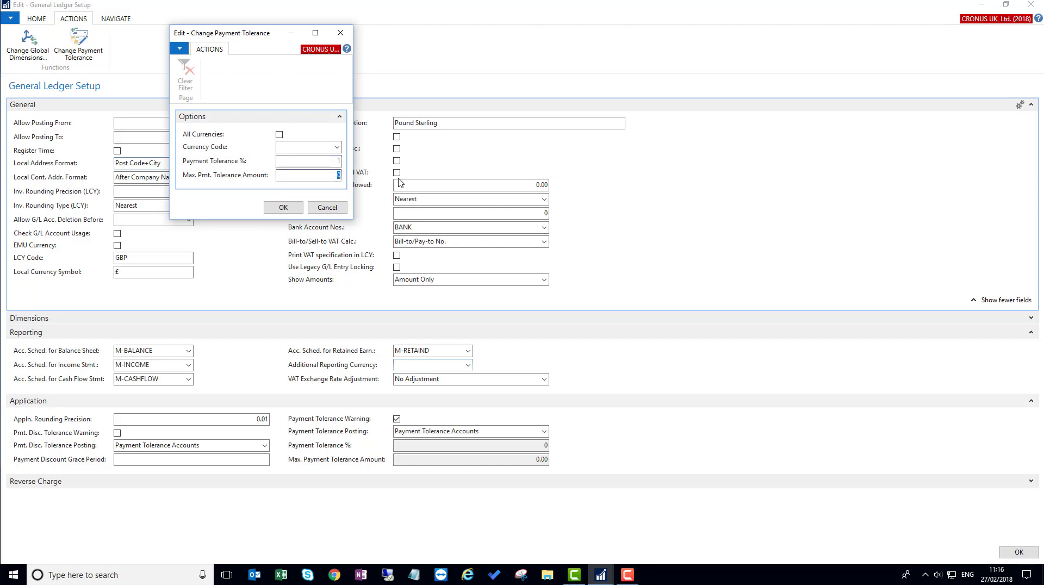
{"action": "type", "text": "0.1"}
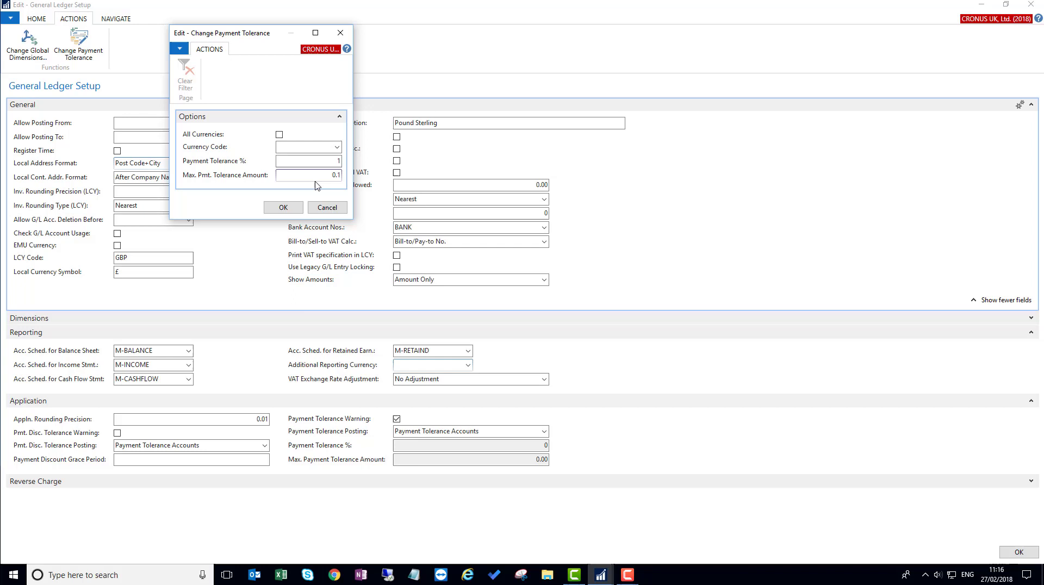
{"action": "left_click", "coordinate": [283, 207]}
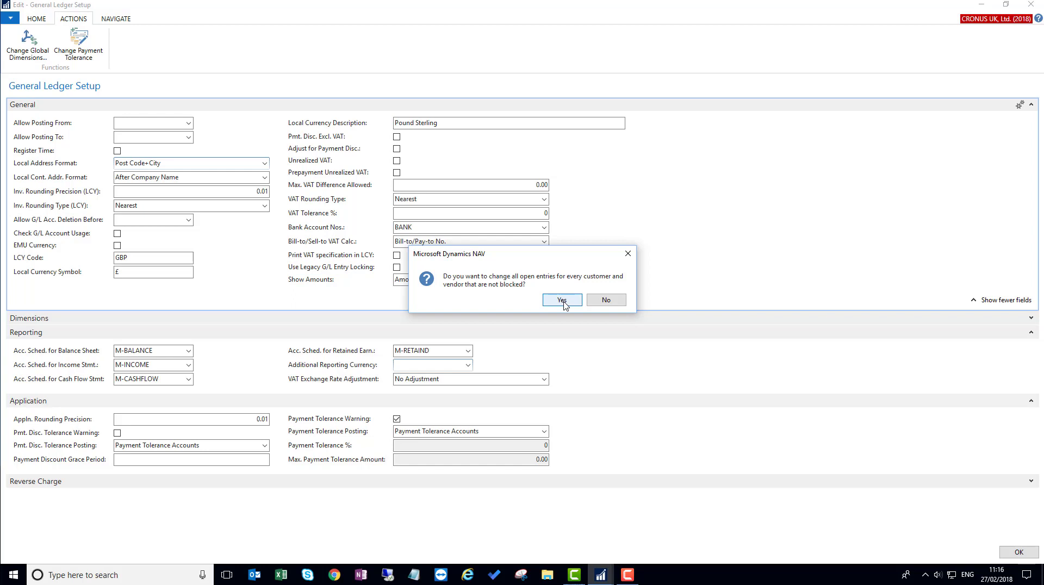
{"action": "left_click", "coordinate": [562, 300]}
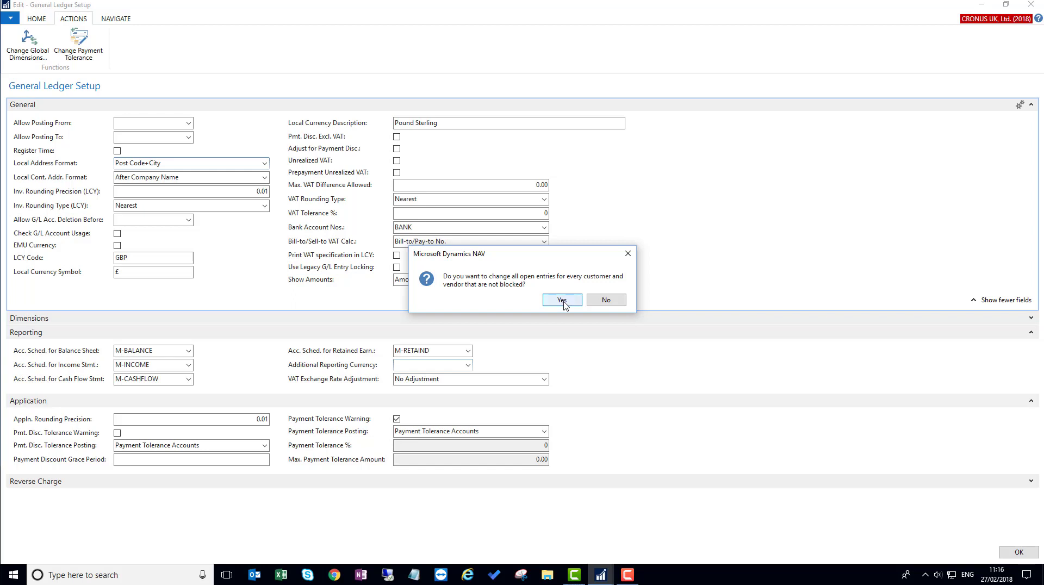
{"action": "left_click", "coordinate": [983, 8]}
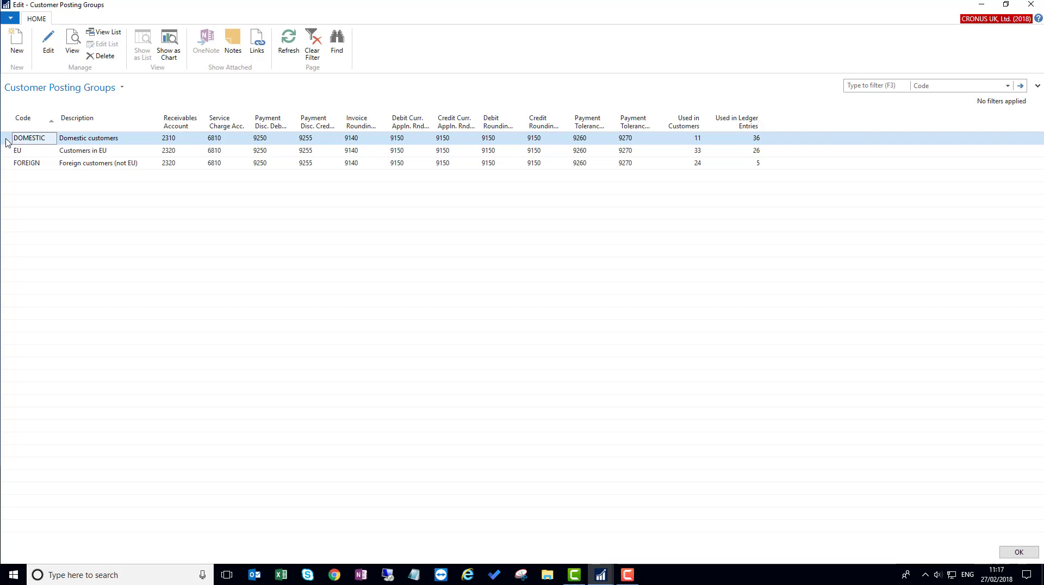
Reopen the DOMESTIC customer posting group's card, examine its payment tolerance debit and credit accounts, and close it
{"action": "left_click", "coordinate": [72, 42]}
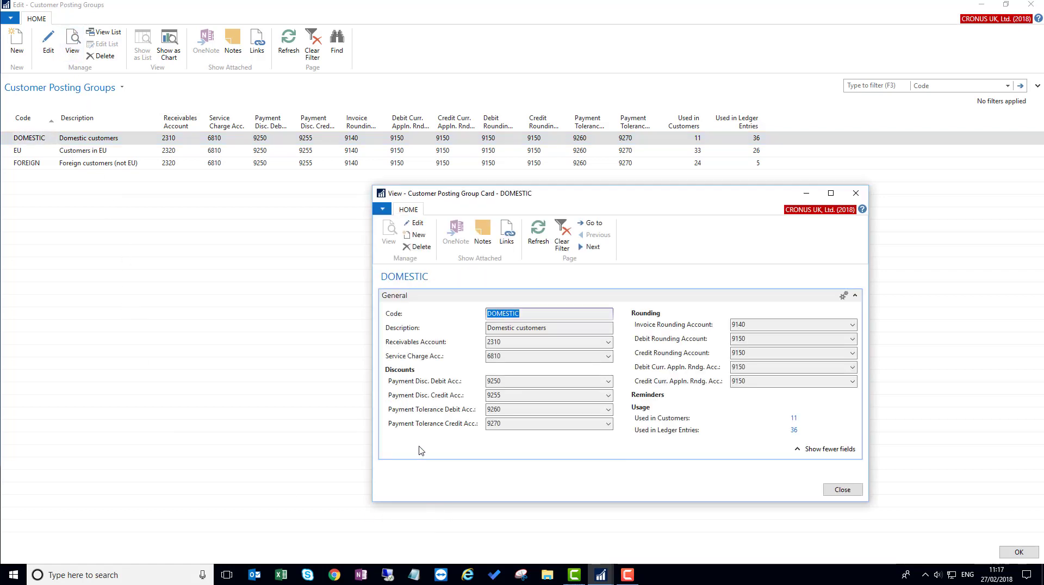
{"action": "mouse_move", "coordinate": [396, 415]}
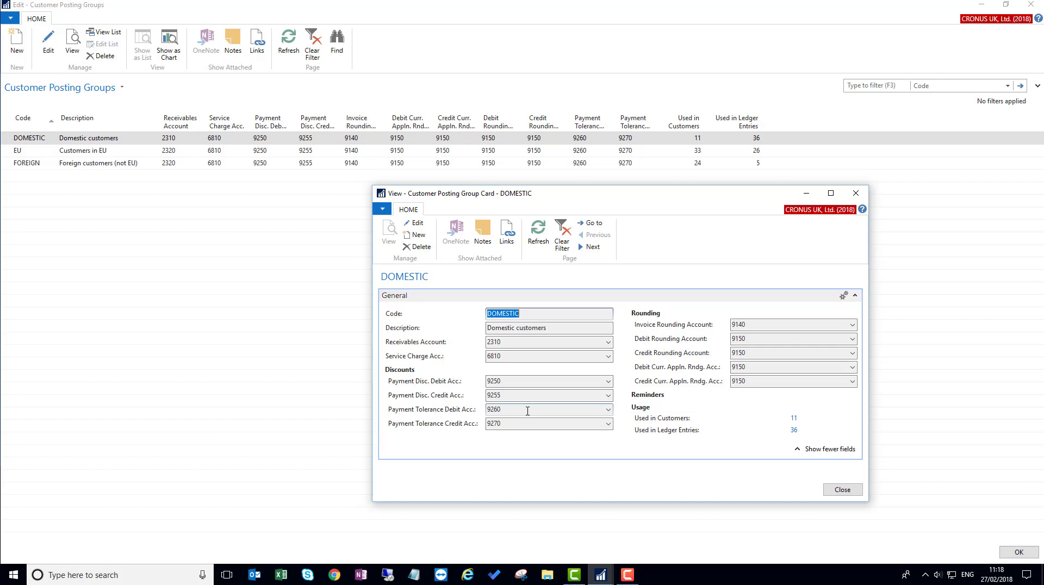
{"action": "left_click", "coordinate": [839, 489]}
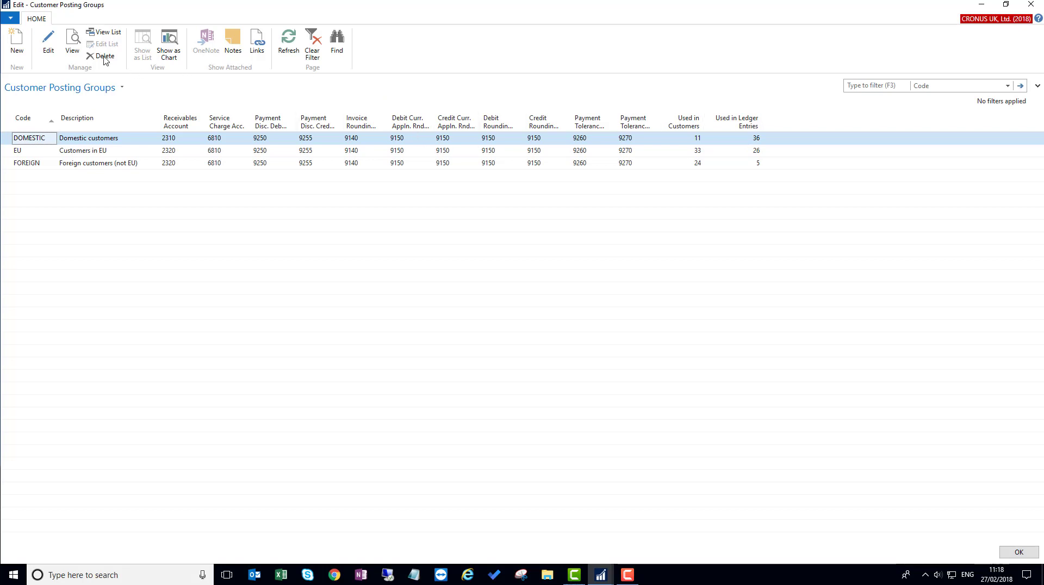
From the DOMESTIC customer posting group's card, look up the customers that use the group, and close both windows
{"action": "left_click", "coordinate": [72, 50]}
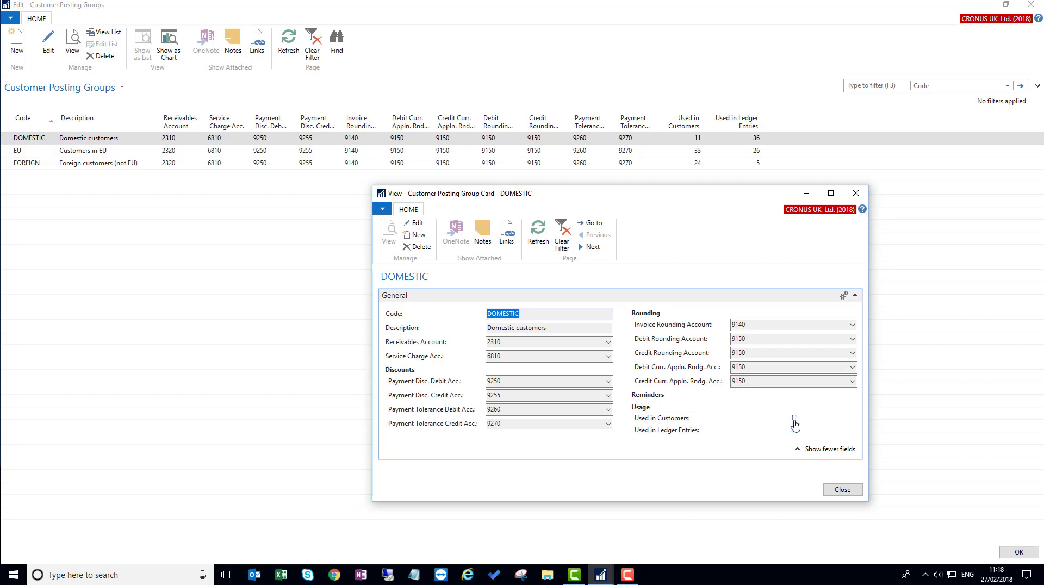
{"action": "left_click", "coordinate": [794, 420]}
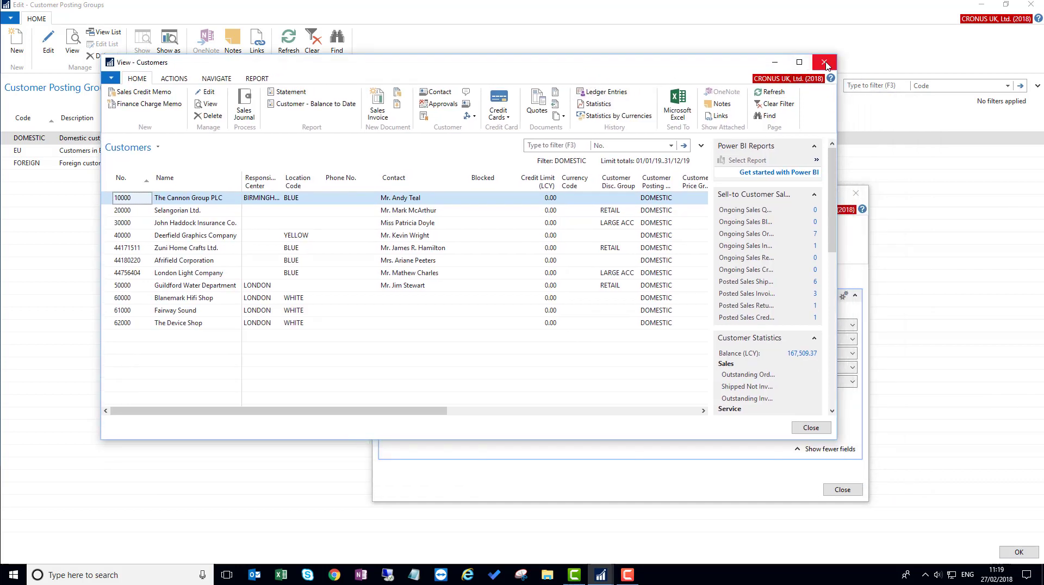
{"action": "left_click", "coordinate": [824, 62]}
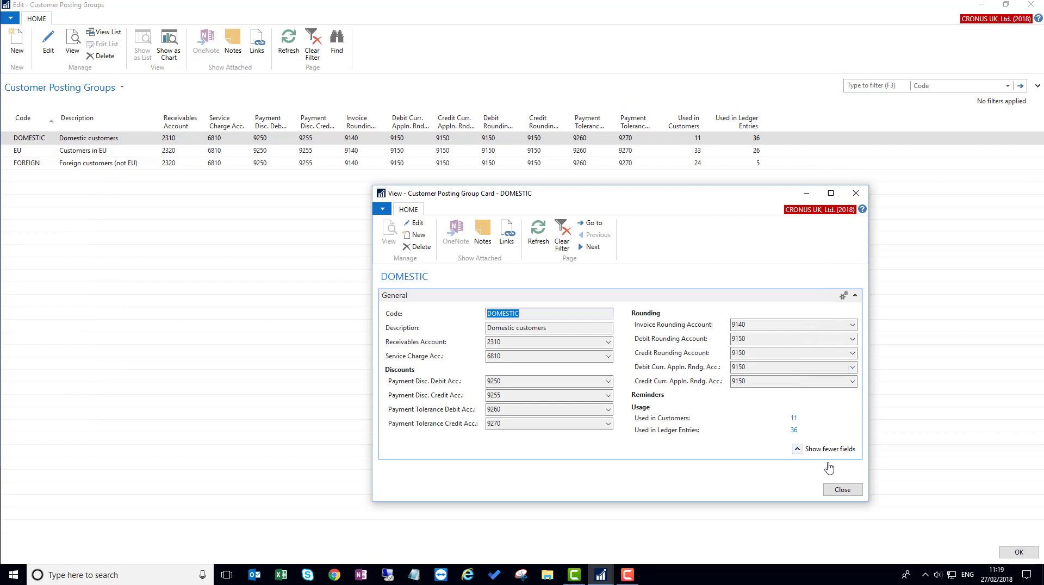
{"action": "left_click", "coordinate": [842, 490]}
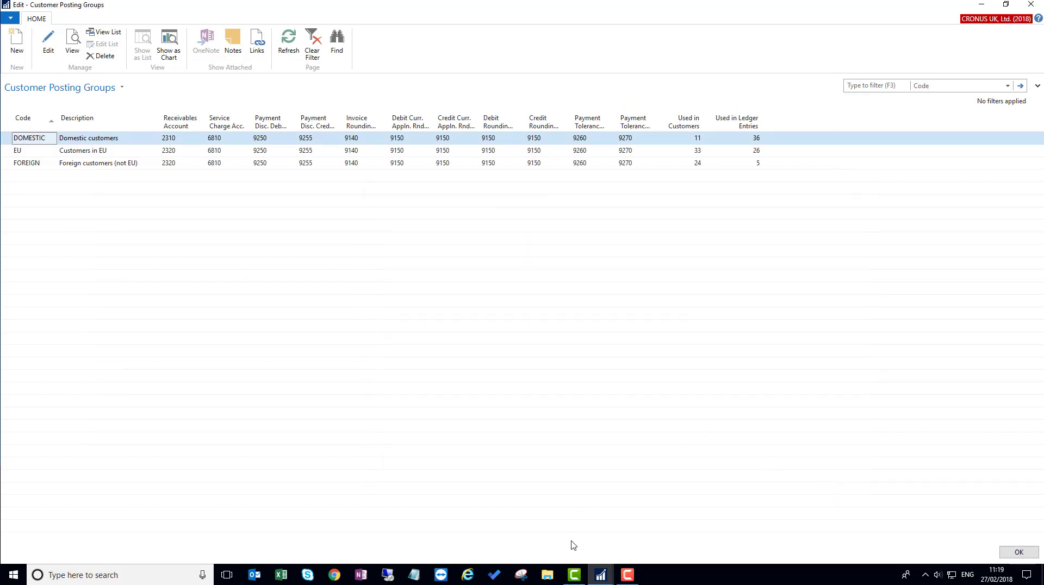
Switch to General Posting Setup and look through the ledger entries behind the DOMESTIC and RAW MAT combination
{"action": "left_click", "coordinate": [601, 574]}
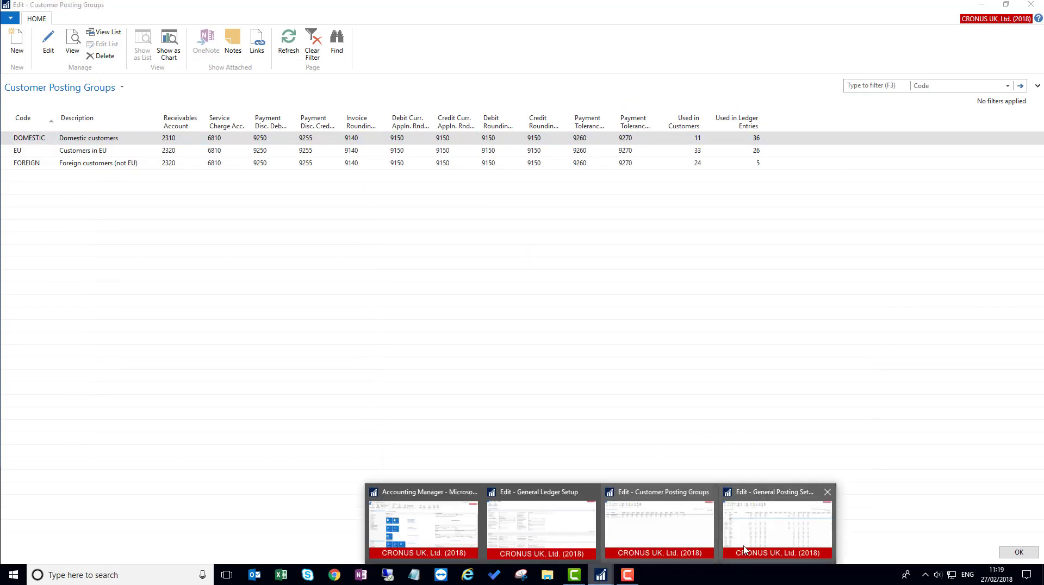
{"action": "left_click", "coordinate": [763, 535]}
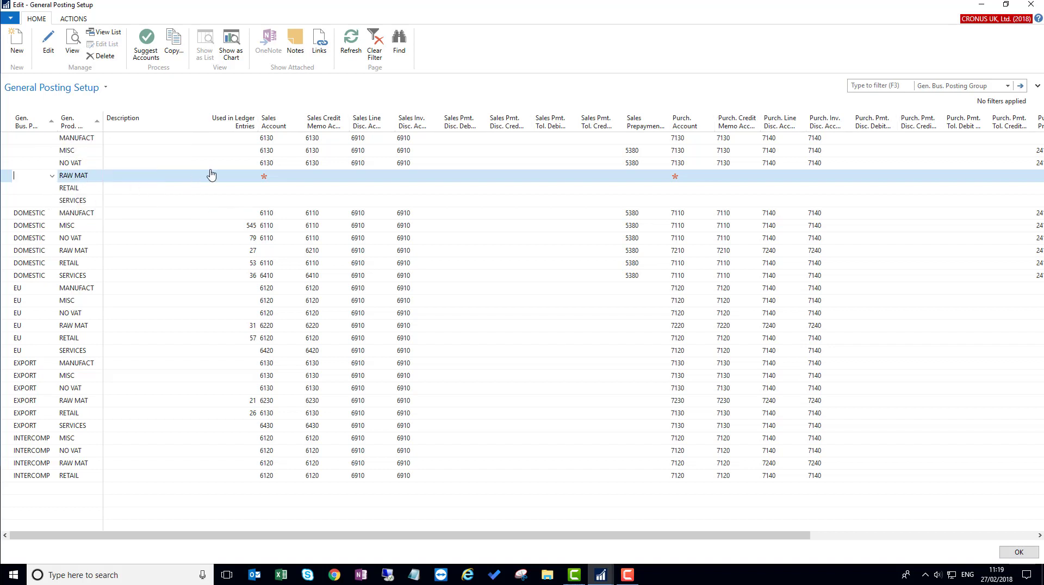
{"action": "mouse_move", "coordinate": [244, 123]}
{"action": "left_click", "coordinate": [253, 253]}
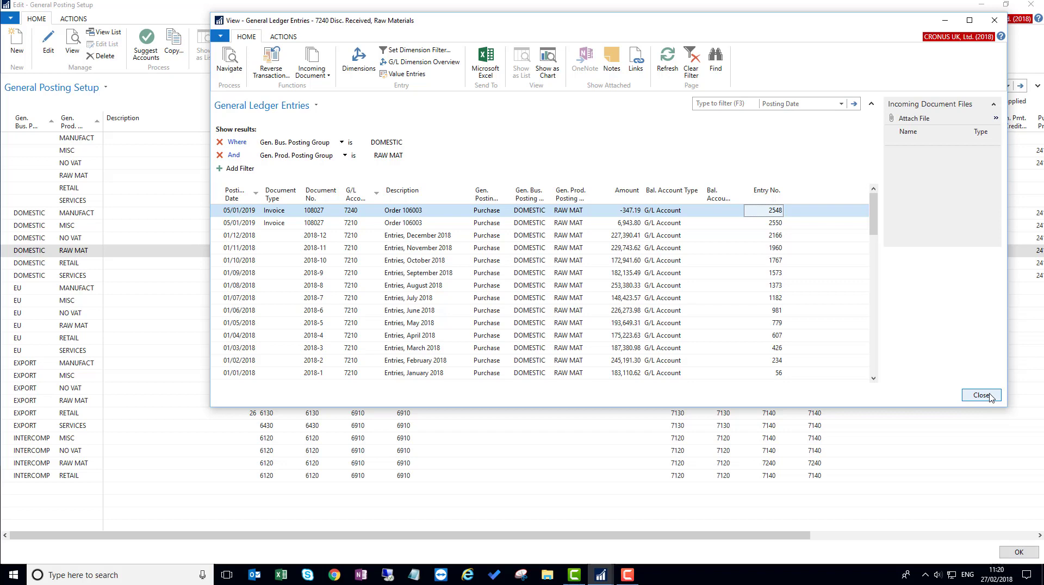
{"action": "left_click", "coordinate": [980, 395]}
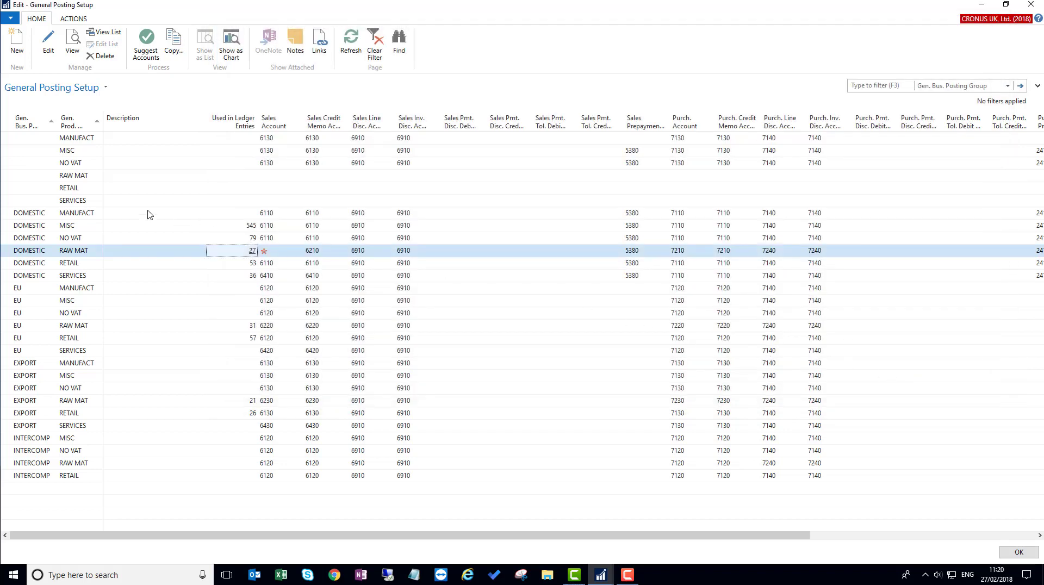
Widen the business and product posting group columns in General Posting Setup so their full headings fit
{"action": "left_click", "coordinate": [15, 176]}
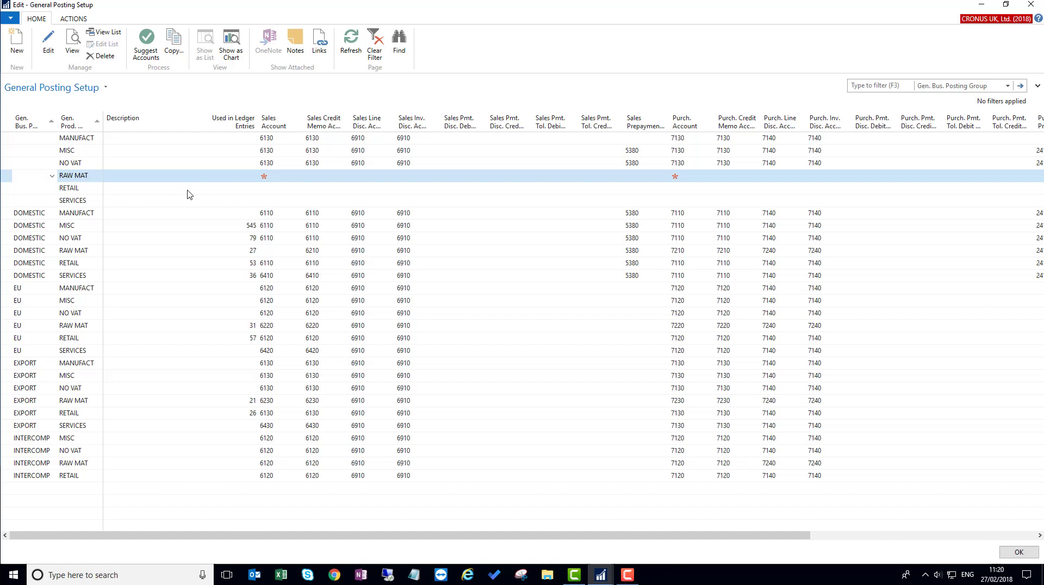
{"action": "left_click", "coordinate": [222, 164]}
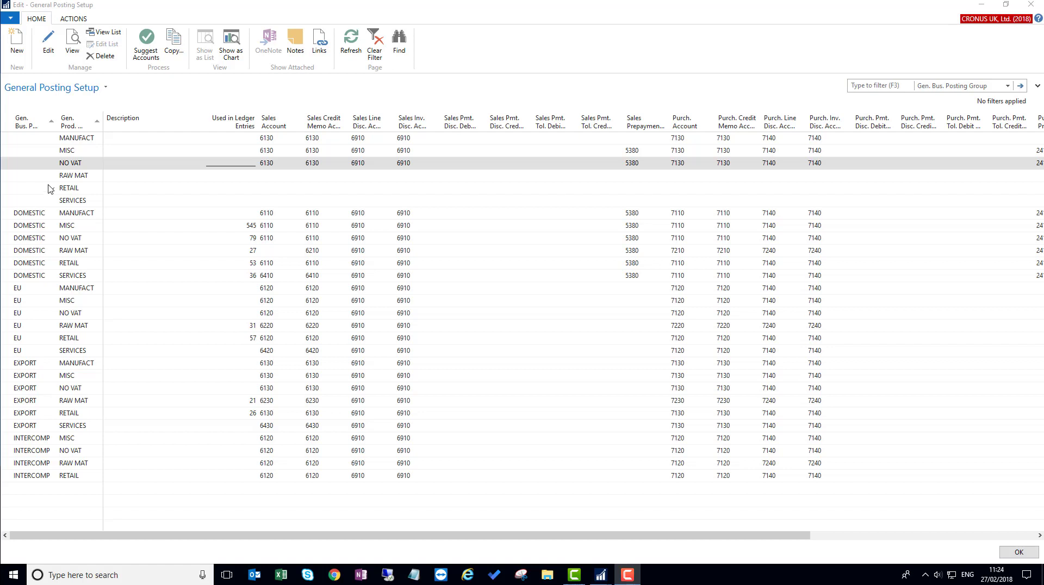
{"action": "left_click", "coordinate": [68, 120]}
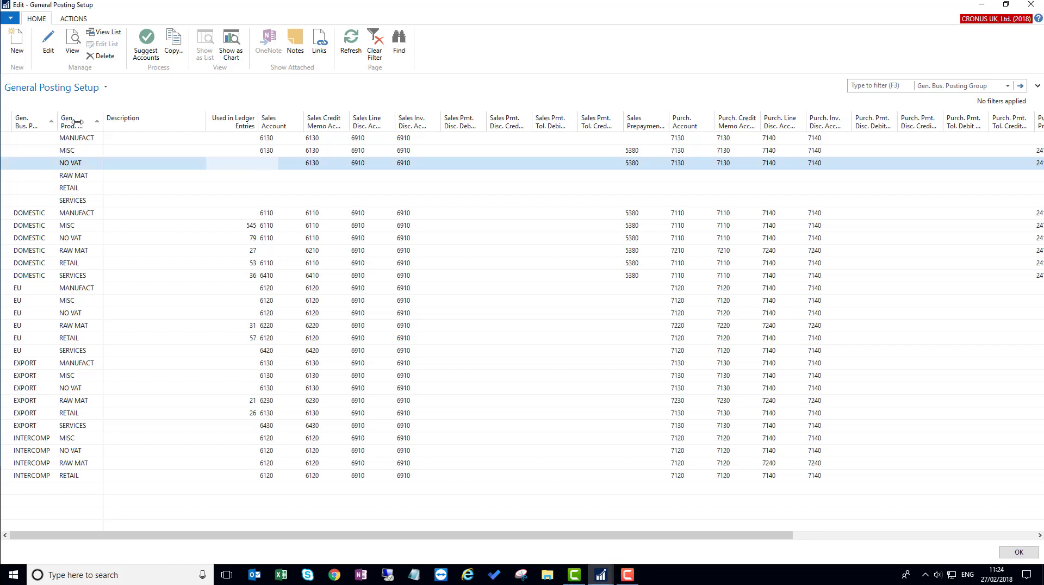
{"action": "double_click", "coordinate": [66, 120]}
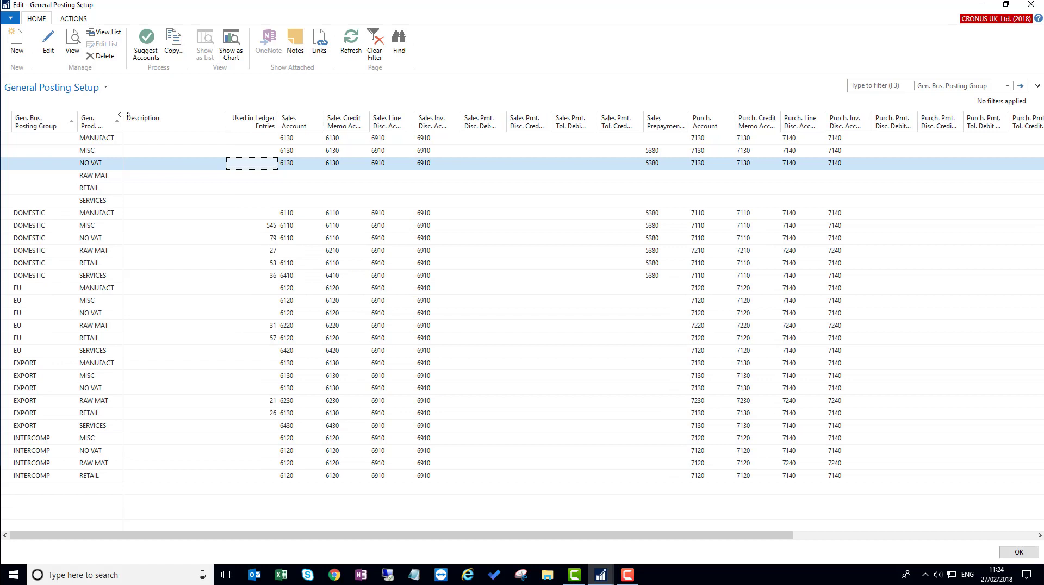
{"action": "left_click_drag", "start_coordinate": [122, 117], "coordinate": [138, 118]}
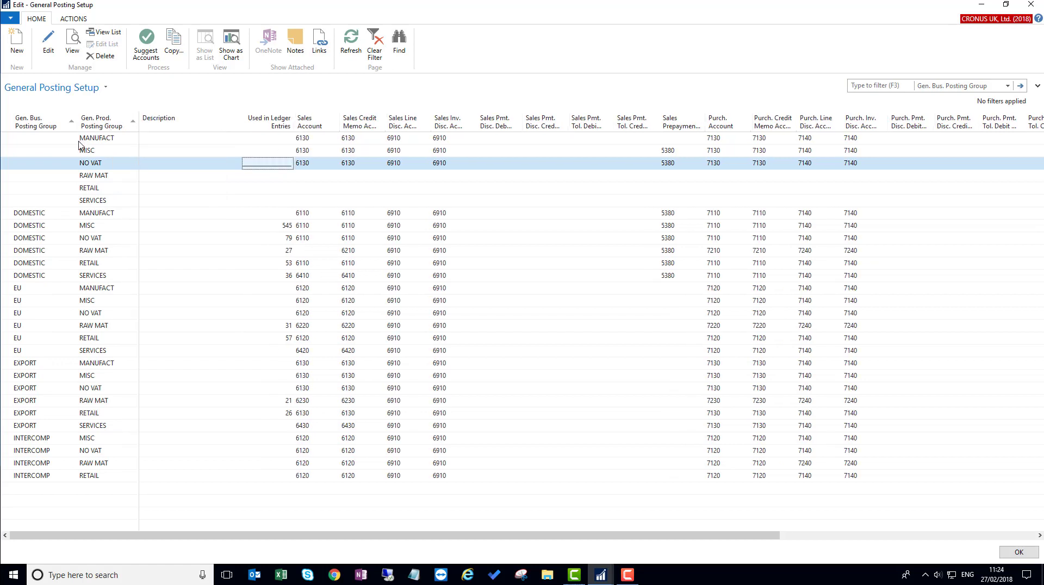
Open the setup card for RETAIL with a blank business posting group, enlarge it to examine its accounts, and close it
{"action": "left_click", "coordinate": [42, 190]}
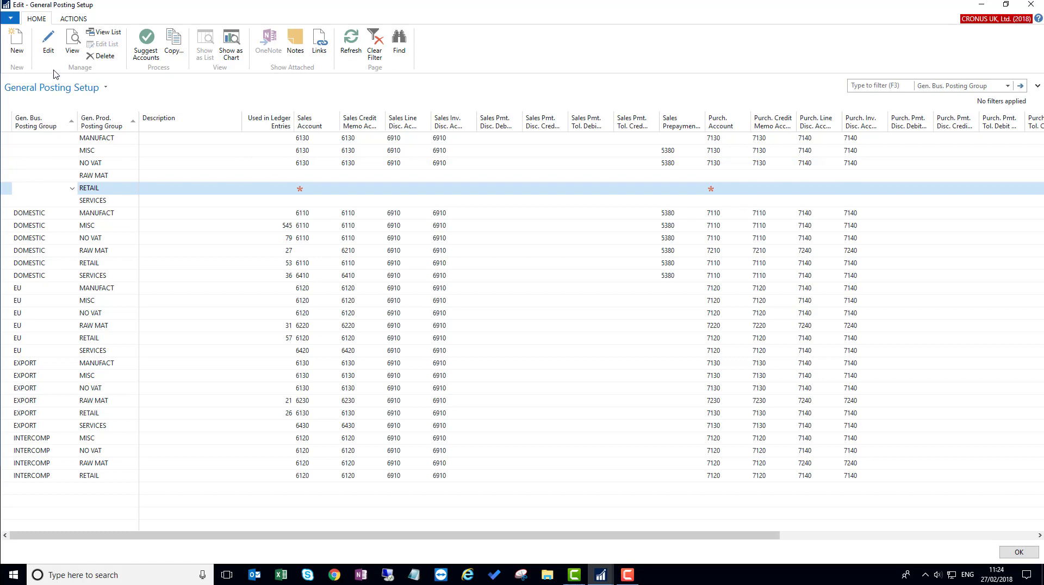
{"action": "left_click", "coordinate": [49, 43]}
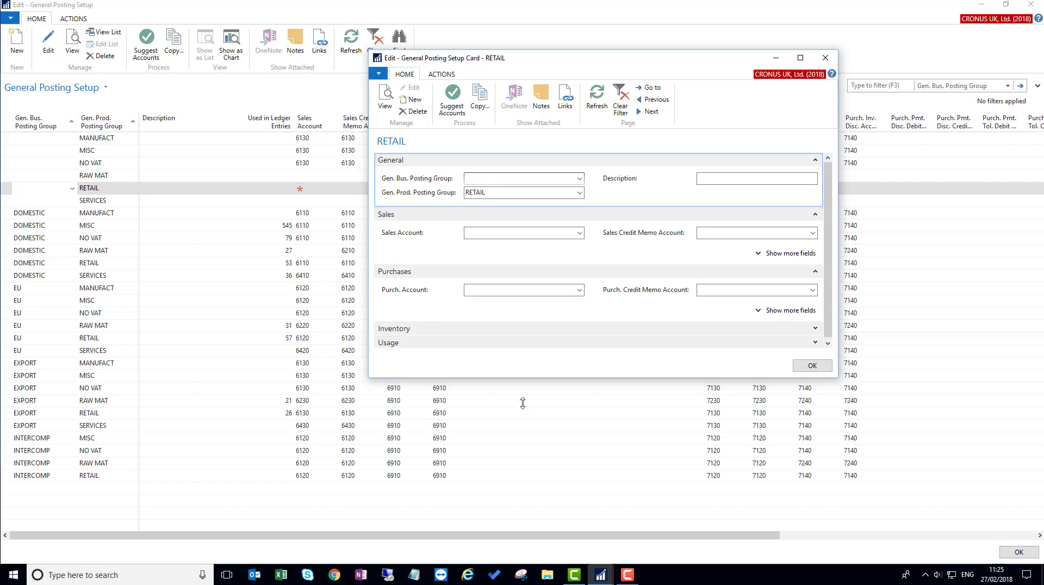
{"action": "left_click_drag", "start_coordinate": [522, 403], "coordinate": [524, 452]}
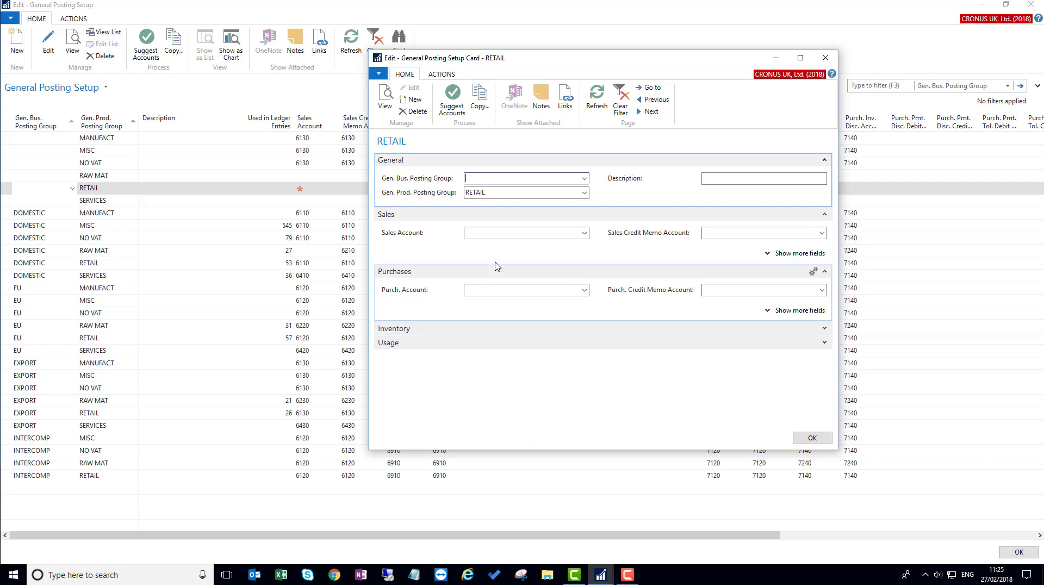
{"action": "left_click", "coordinate": [813, 438]}
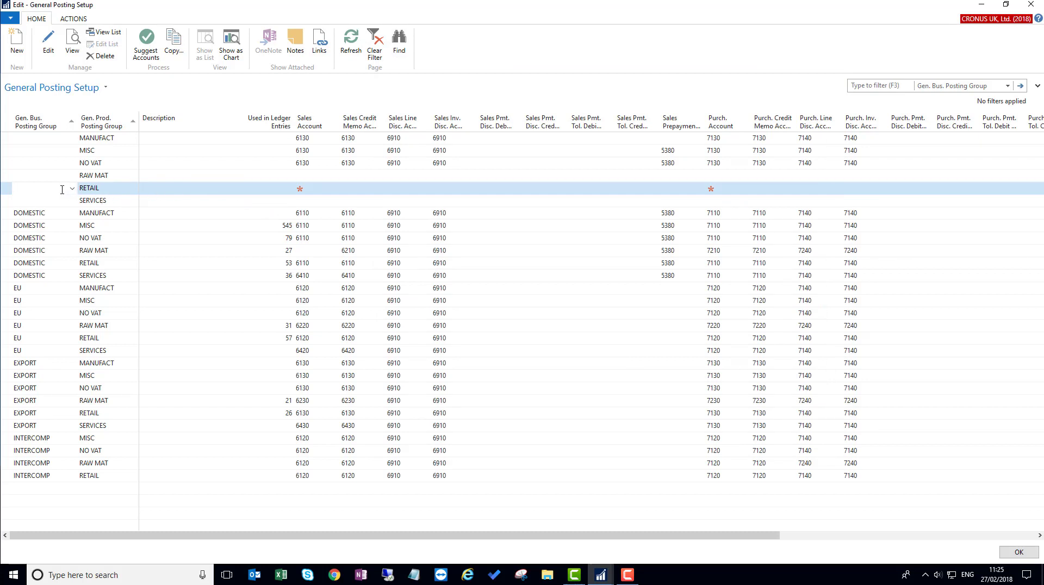
Run Suggest Accounts on the RETAIL combination with a blank business posting group to fill in its G/L accounts
{"action": "mouse_move", "coordinate": [60, 126]}
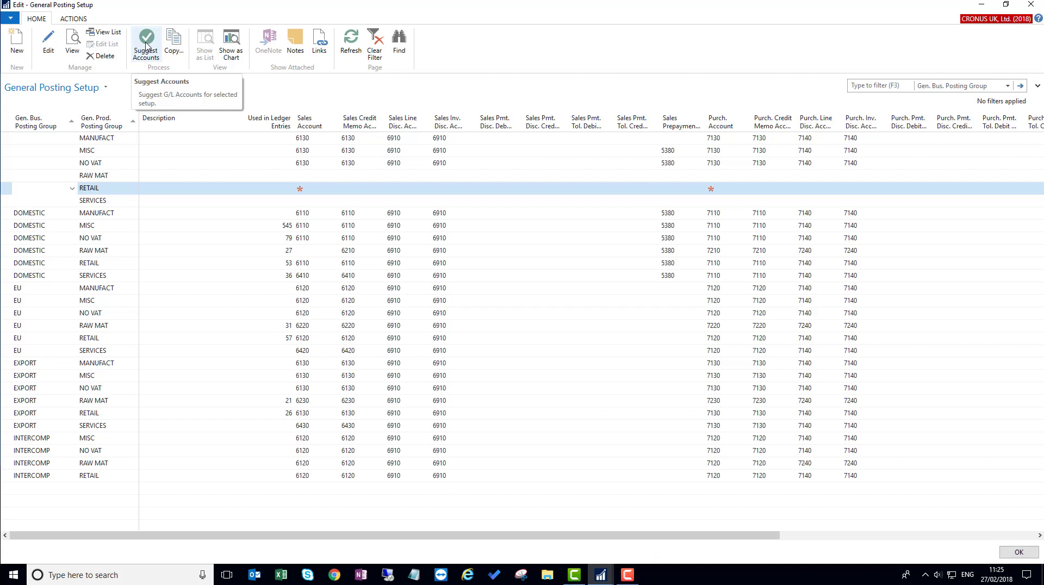
{"action": "left_click", "coordinate": [146, 46]}
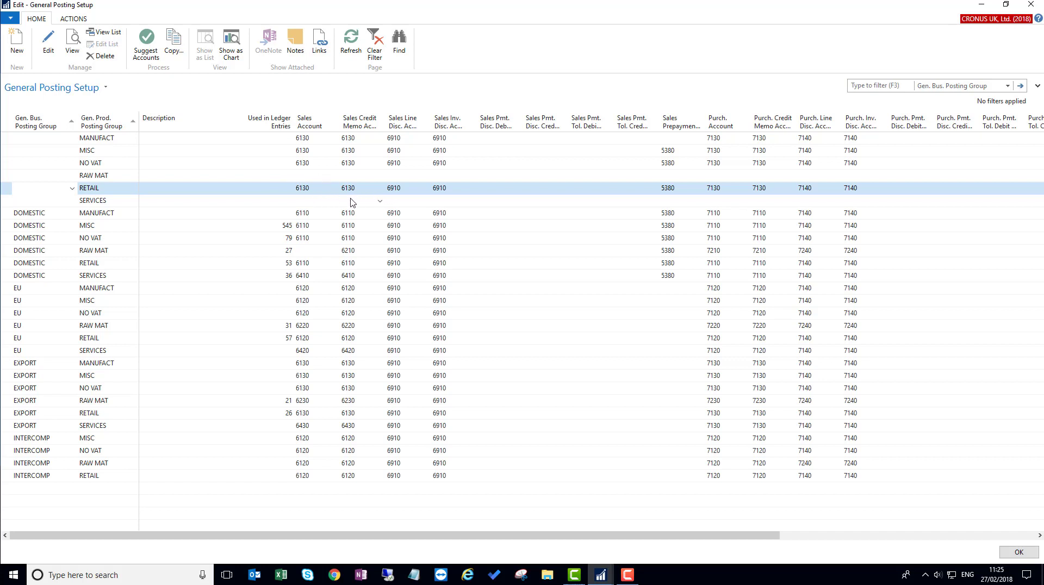
Open the setup card for RETAIL with a blank business posting group, review its purchase account, and close the card
{"action": "left_click", "coordinate": [47, 45]}
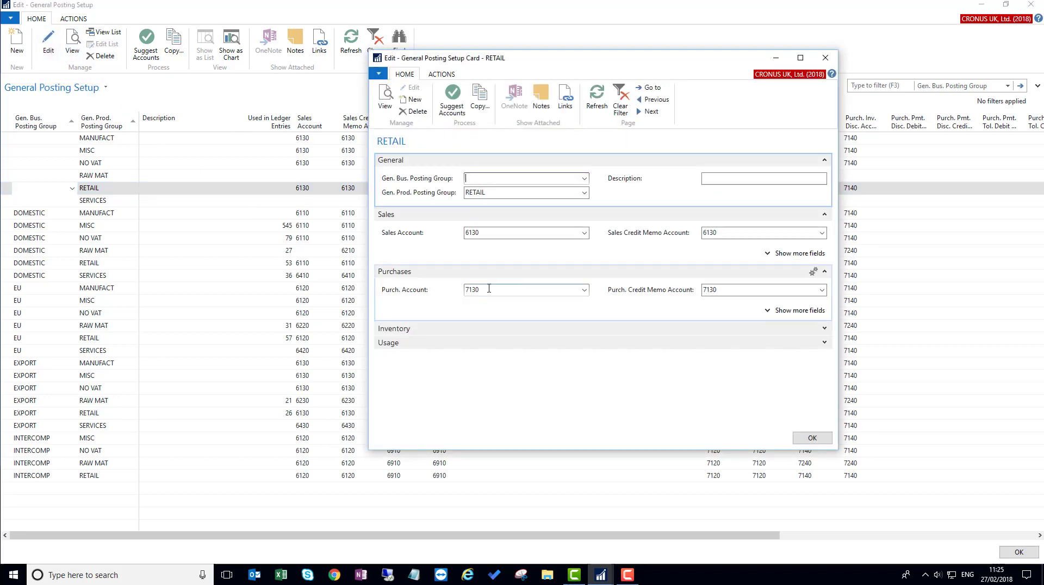
{"action": "left_click", "coordinate": [489, 289]}
{"action": "left_click_drag", "start_coordinate": [488, 288], "coordinate": [467, 289]}
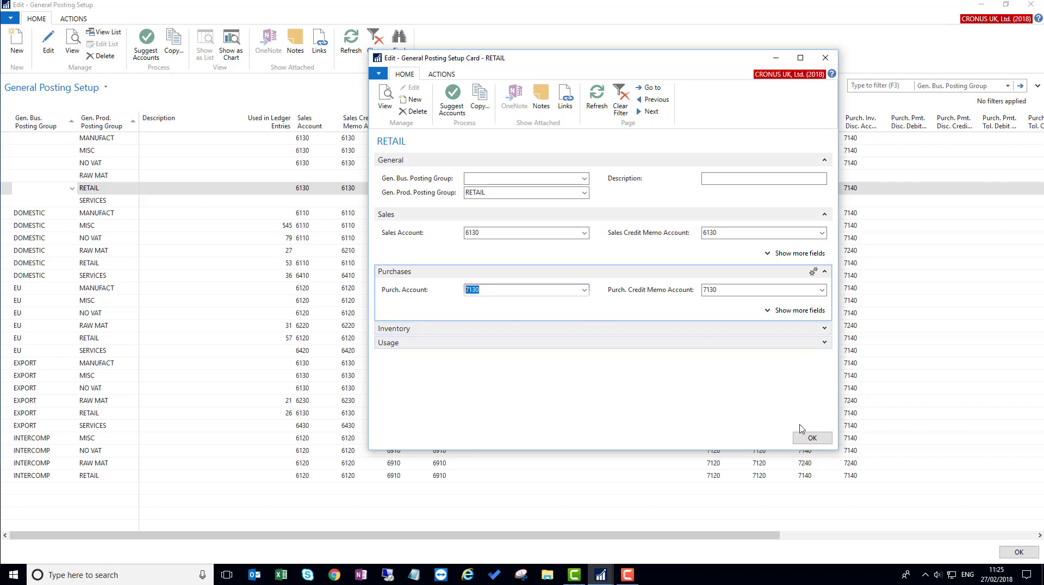
{"action": "left_click", "coordinate": [810, 438]}
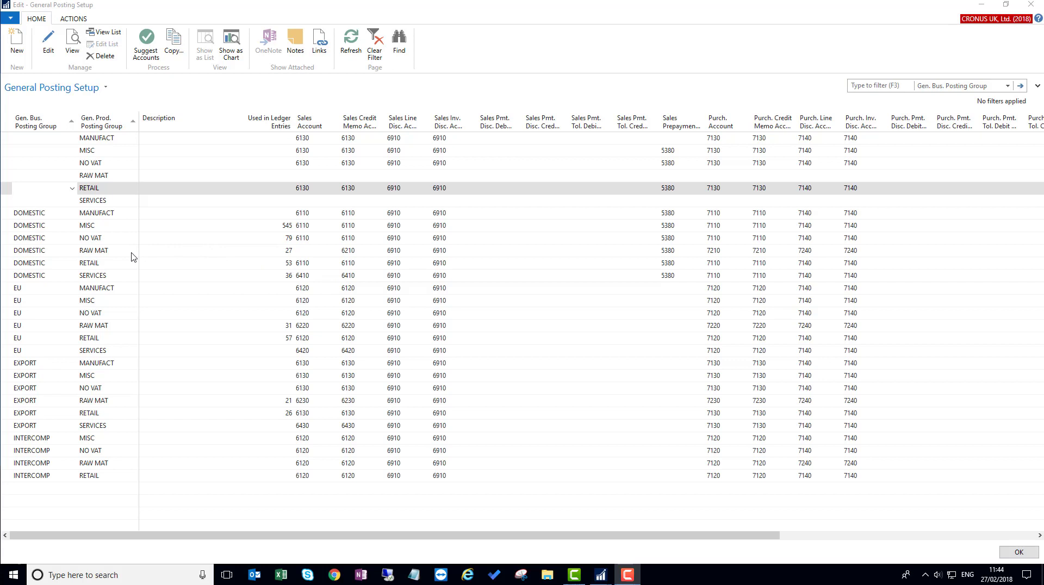
Examine the blank Sales Account field on the DOMESTIC and RAW MAT combination in General Posting Setup
{"action": "left_click", "coordinate": [10, 252]}
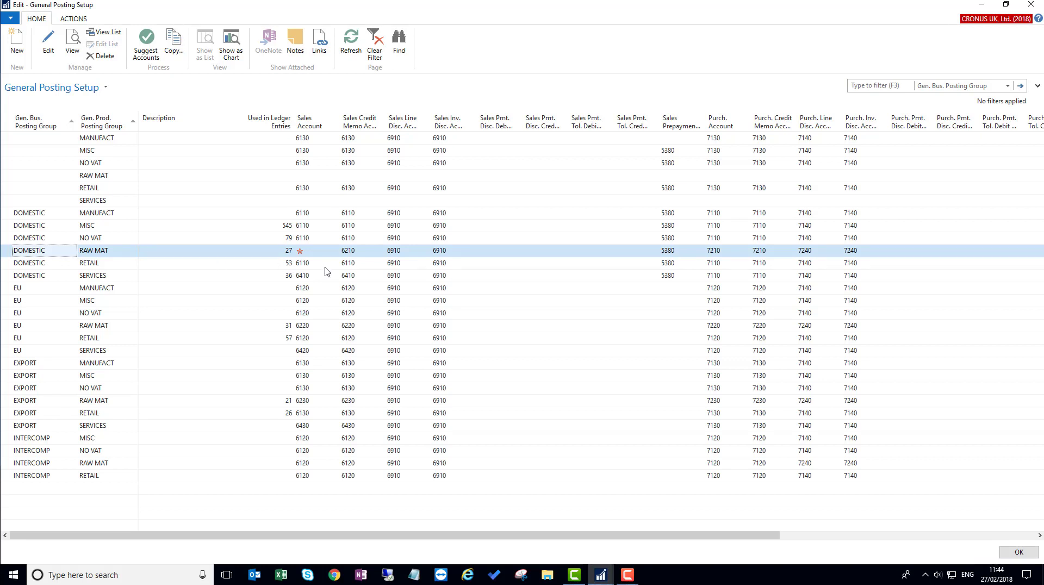
{"action": "left_click", "coordinate": [311, 254]}
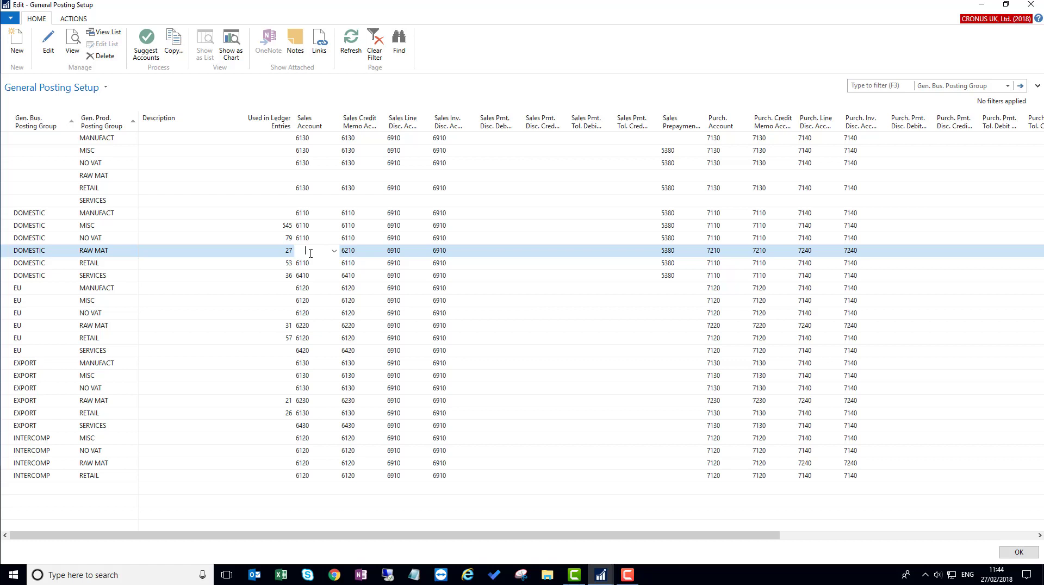
{"action": "left_click", "coordinate": [7, 256]}
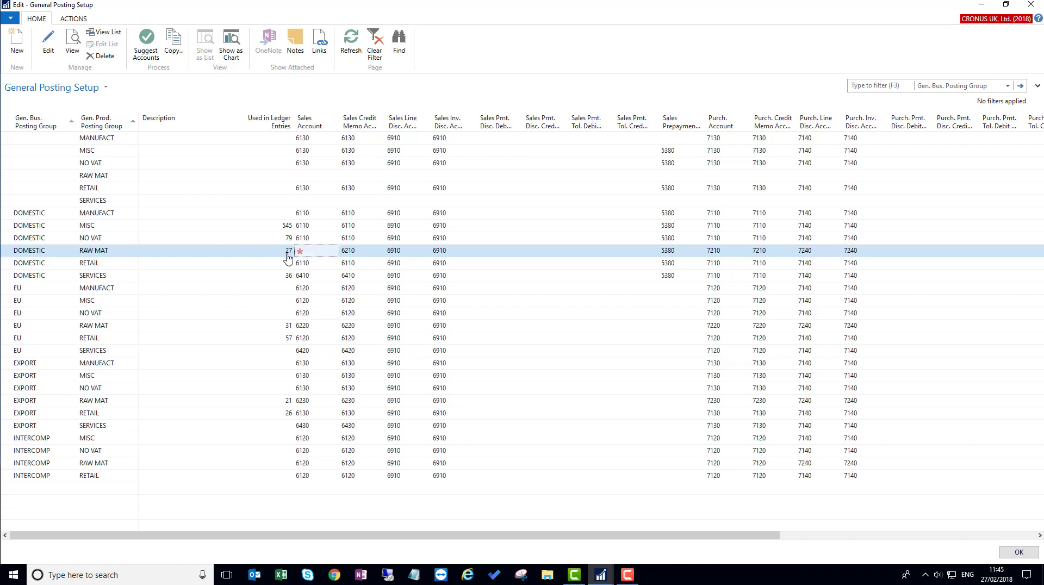
{"action": "left_click", "coordinate": [317, 252]}
Switch to the Accounting Manager role center window and open the Sales Orders list under Sales & Marketing, Order Processing
{"action": "left_click", "coordinate": [601, 574]}
{"action": "left_click", "coordinate": [554, 542]}
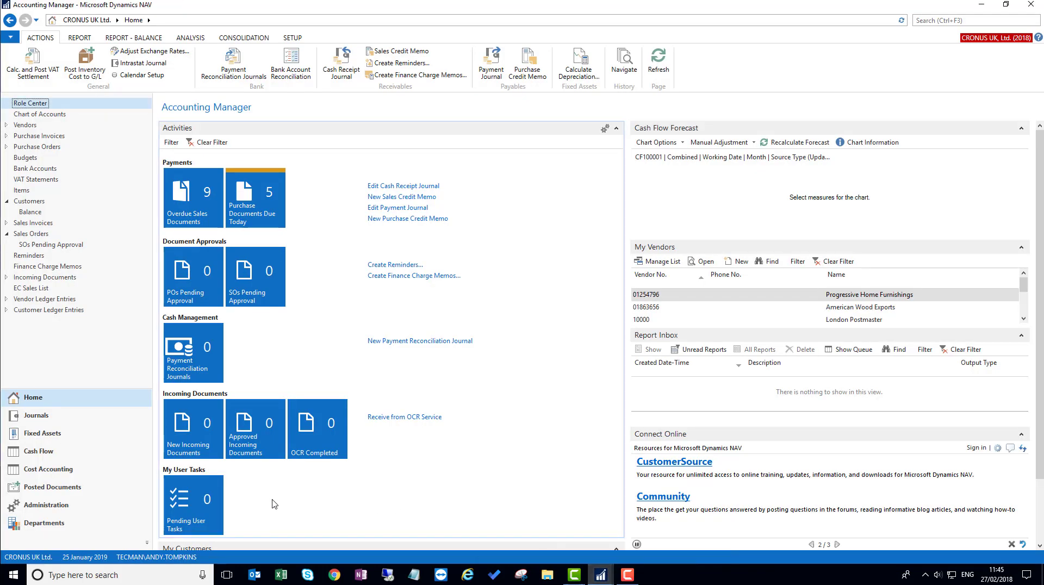
{"action": "left_click", "coordinate": [44, 523]}
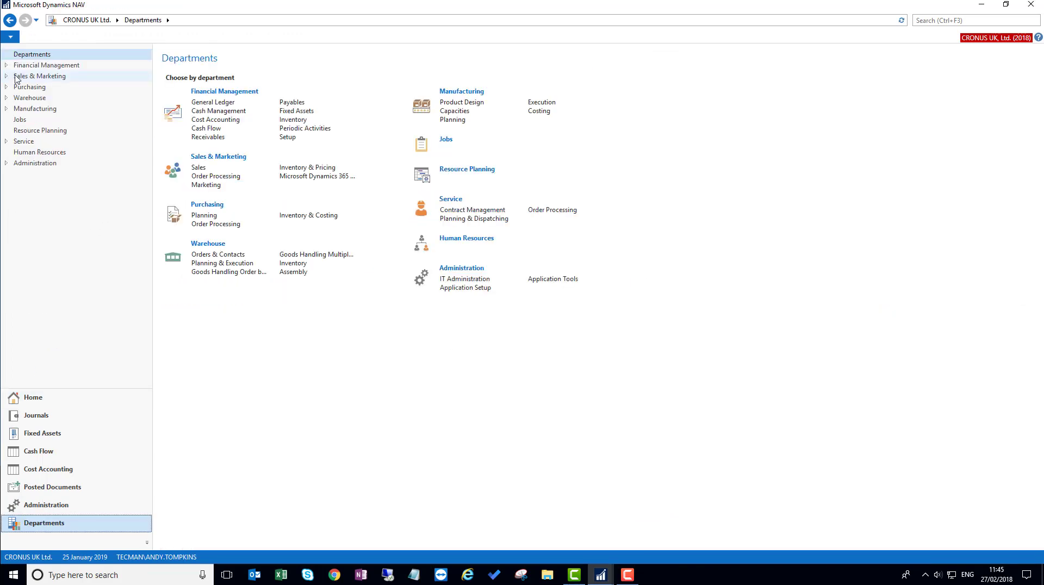
{"action": "left_click", "coordinate": [30, 77]}
{"action": "left_click", "coordinate": [197, 111]}
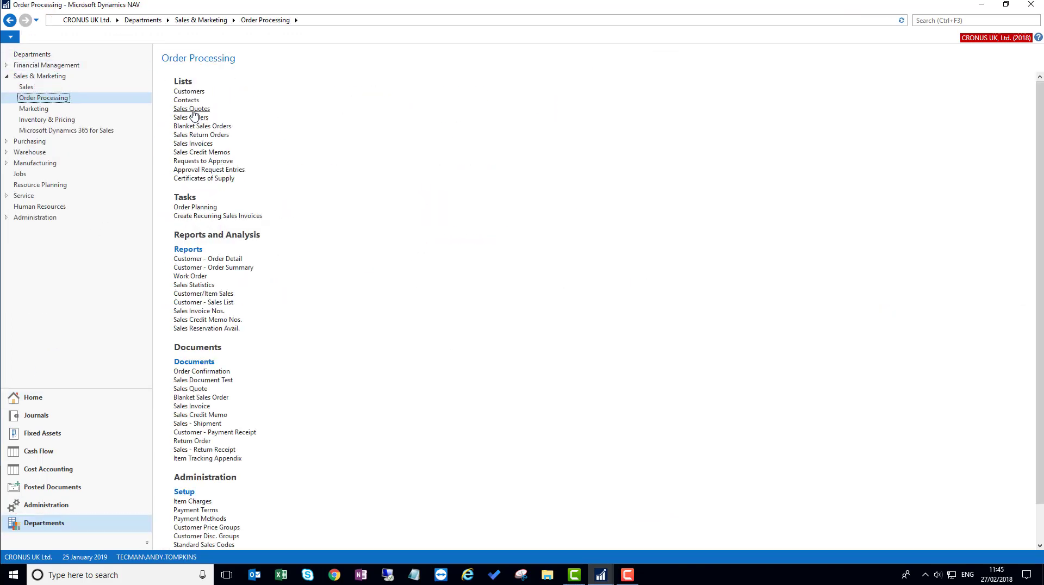
{"action": "left_click", "coordinate": [190, 118]}
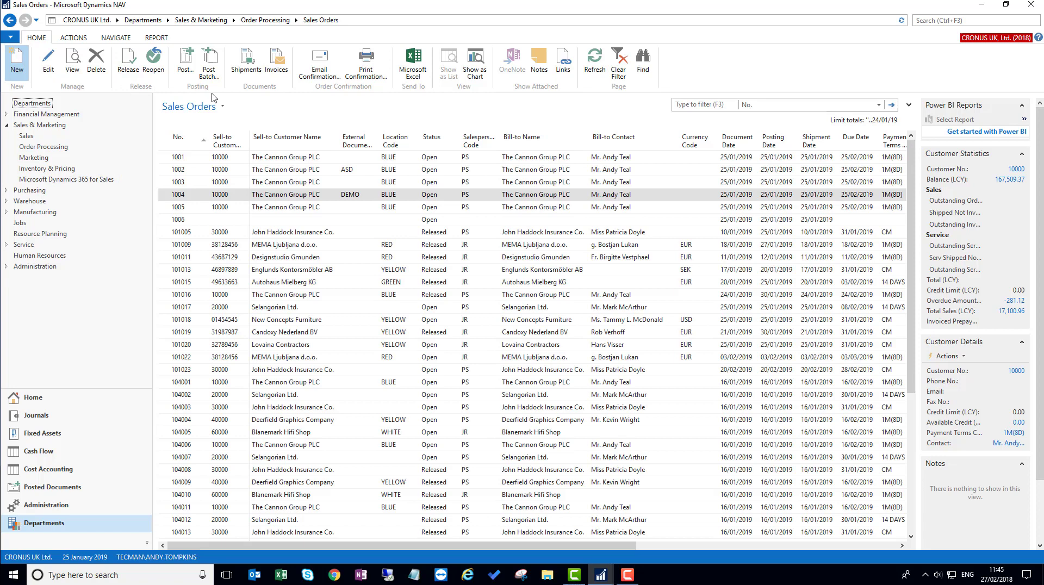
Create a new sales order for The Cannon Group PLC by entering its customer number
{"action": "key", "text": "ctrl+n"}
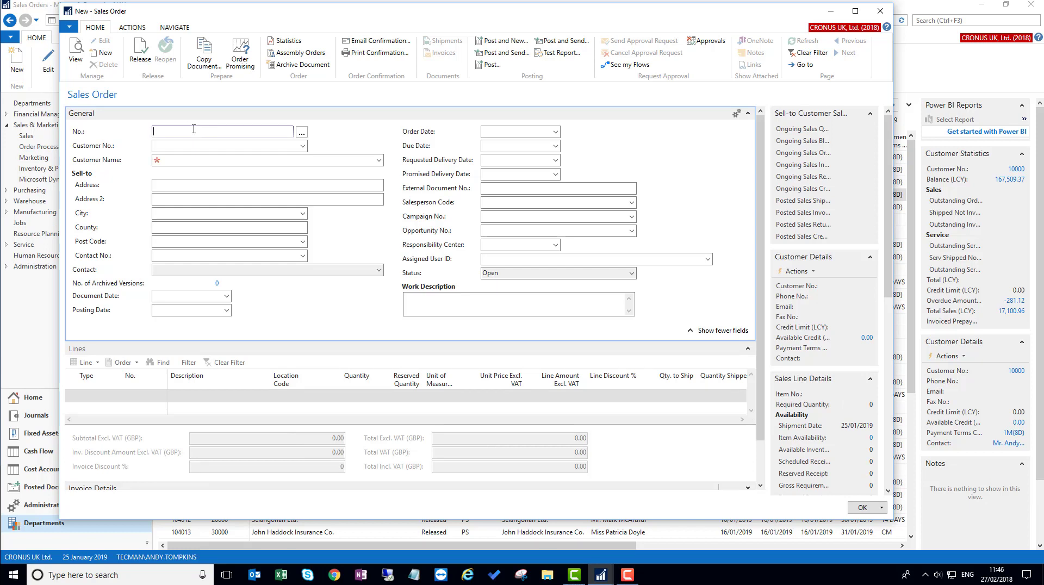
{"action": "left_click", "coordinate": [194, 129]}
{"action": "left_click", "coordinate": [186, 147]}
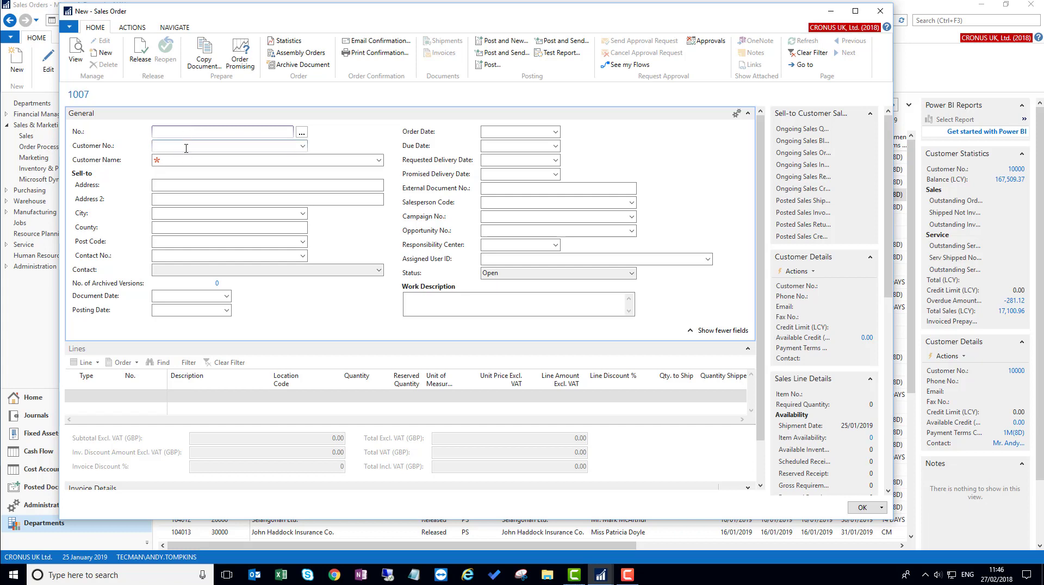
{"action": "type", "text": "1"}
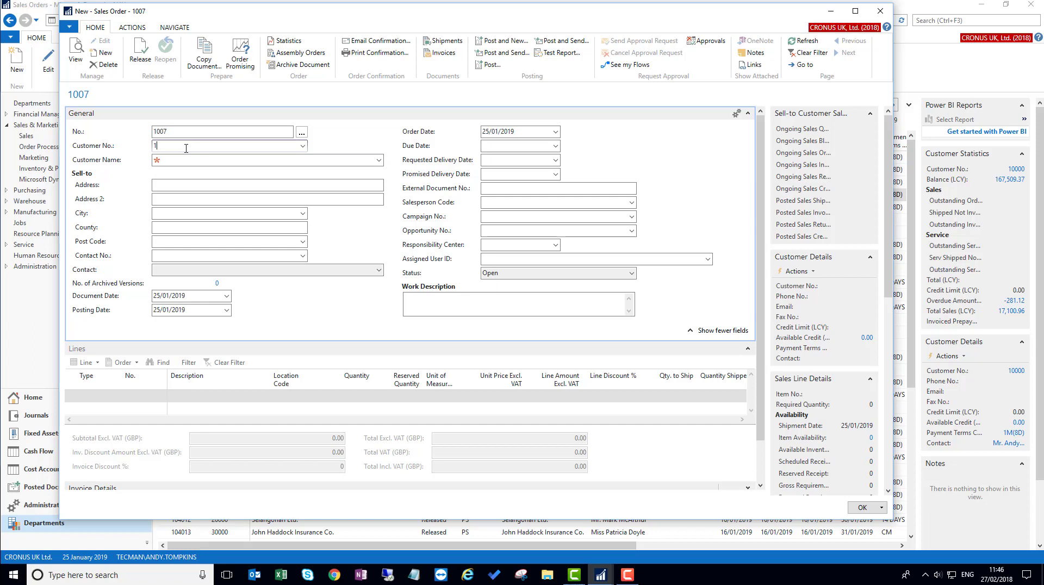
{"action": "type", "text": "000"}
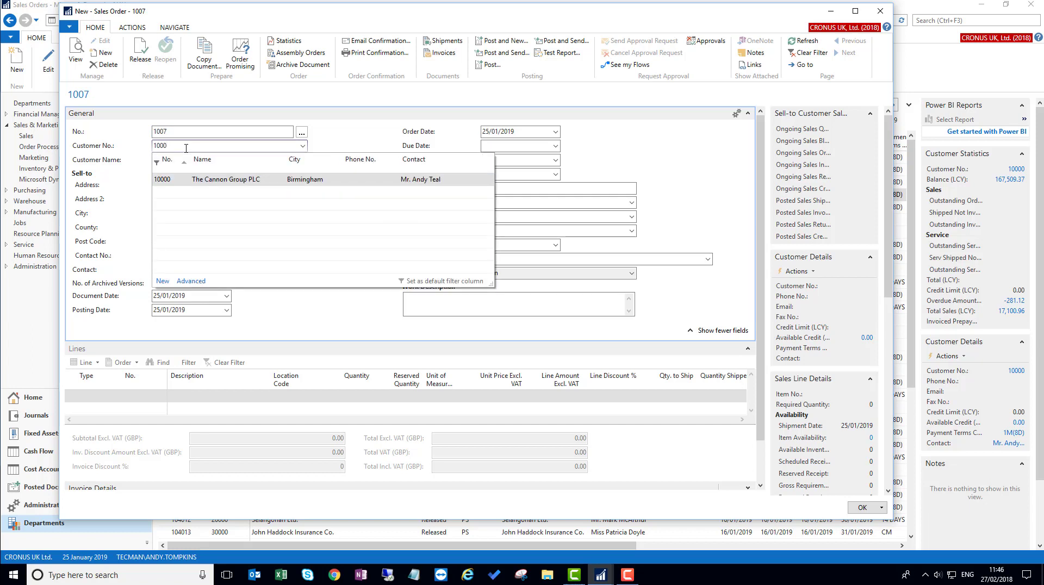
{"action": "type", "text": "0"}
{"action": "key", "text": "Return"}
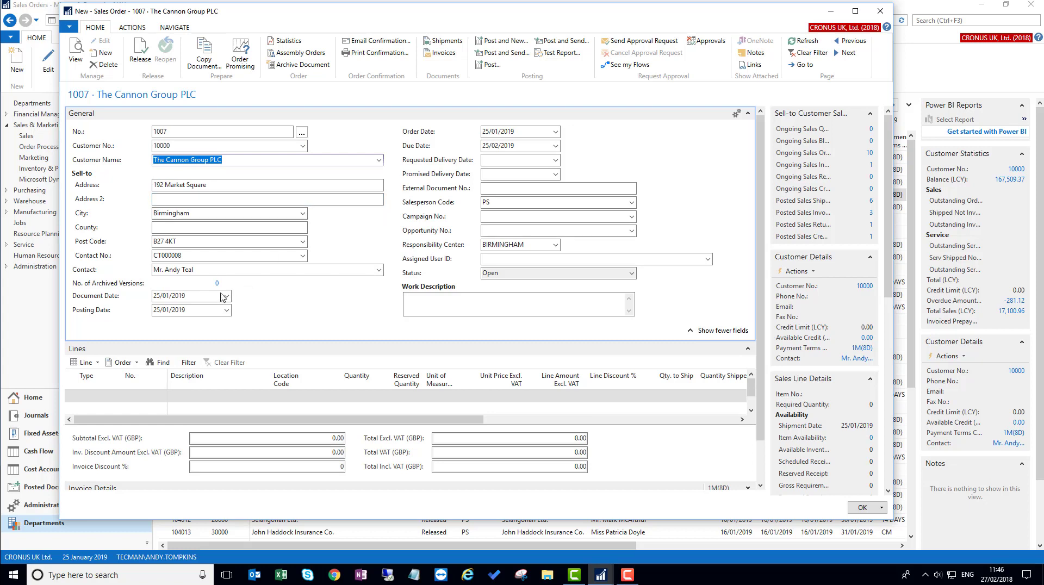
Add an order line of type Item for item 70100 (Paint, black)
{"action": "left_click", "coordinate": [95, 399]}
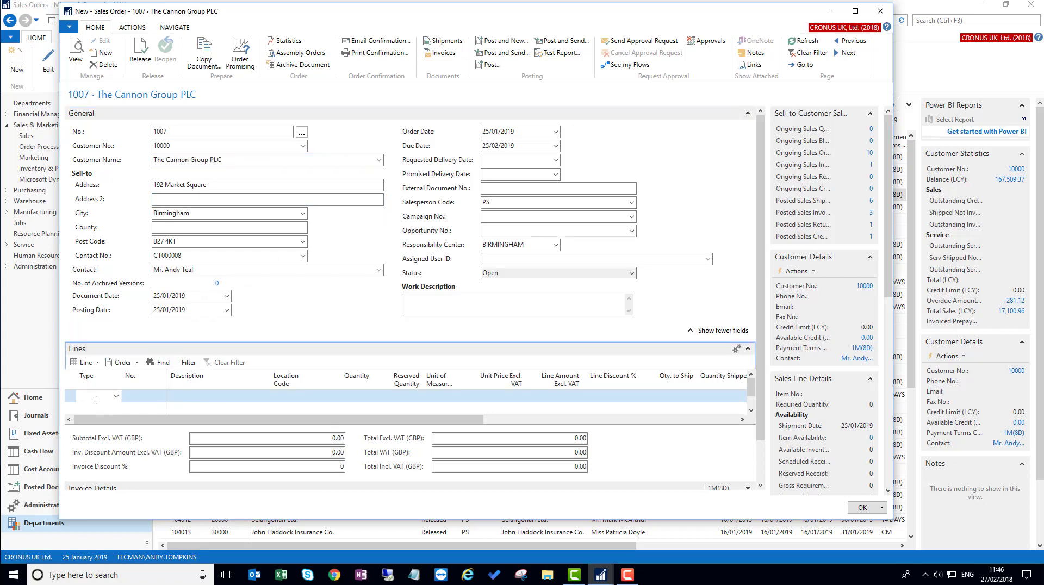
{"action": "type", "text": "it"}
{"action": "key", "text": "Tab"}
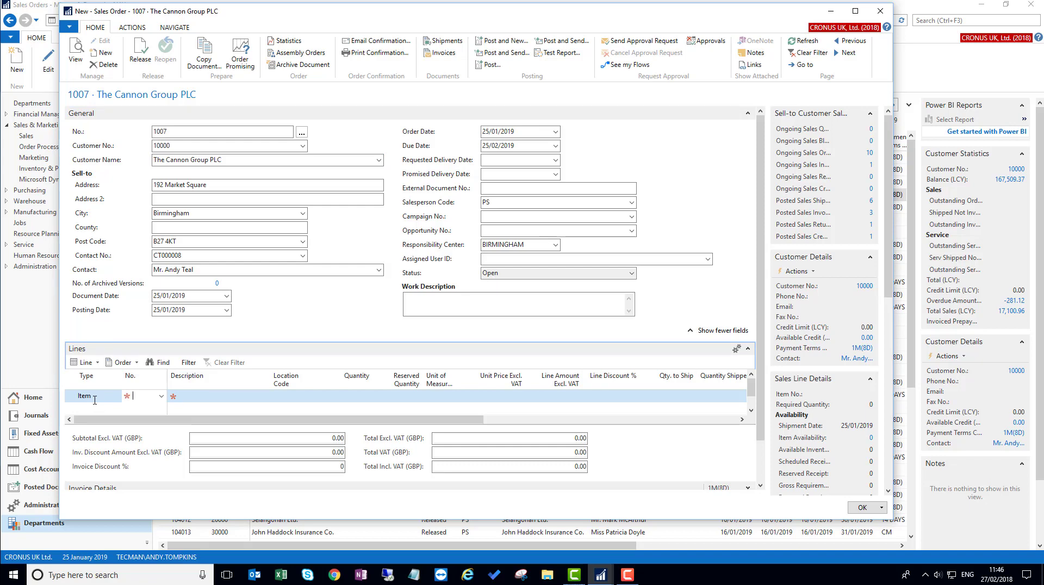
{"action": "type", "text": "70100"}
{"action": "key", "text": "Tab"}
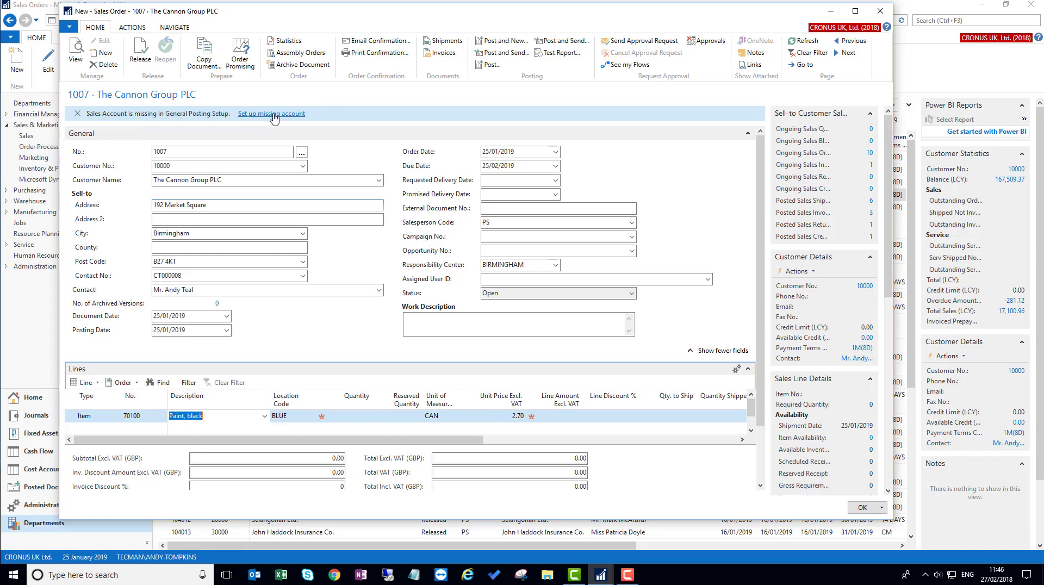
Open General Posting Setup from the sales order's notification about the missing sales account
{"action": "left_click", "coordinate": [274, 116]}
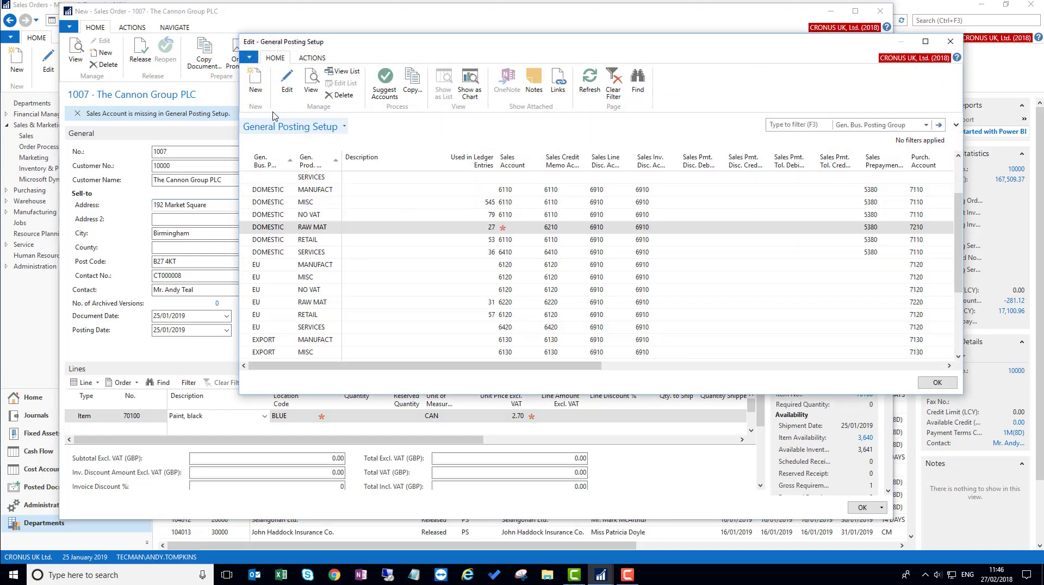